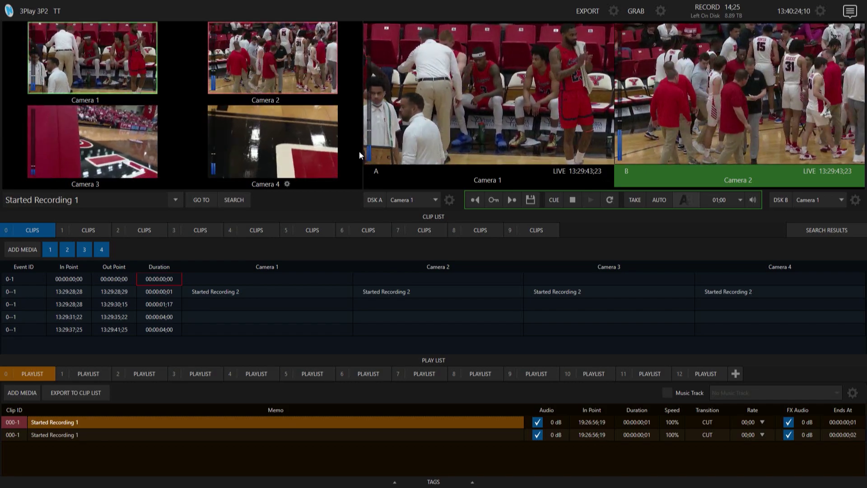
Step: Drag the multiview/monitor splitter slightly right to widen the four-camera pane
mouse_move(362, 152)
left_mouse_down()
mouse_move(572, 153)
mouse_move(161, 156)
mouse_move(522, 149)
mouse_move(240, 152)
mouse_move(411, 158)
mouse_move(367, 164)
left_mouse_up()
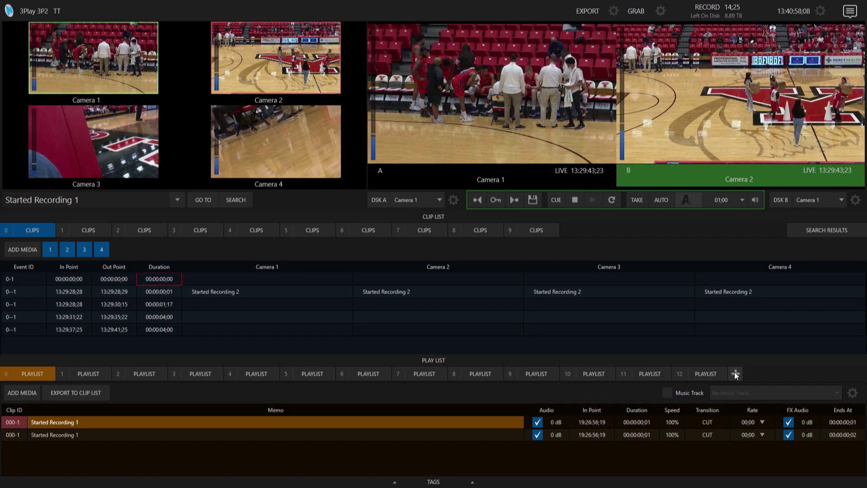
Step: Add playlist tabs until playlists 0 through 29 fill two rows
left_click(735, 373)
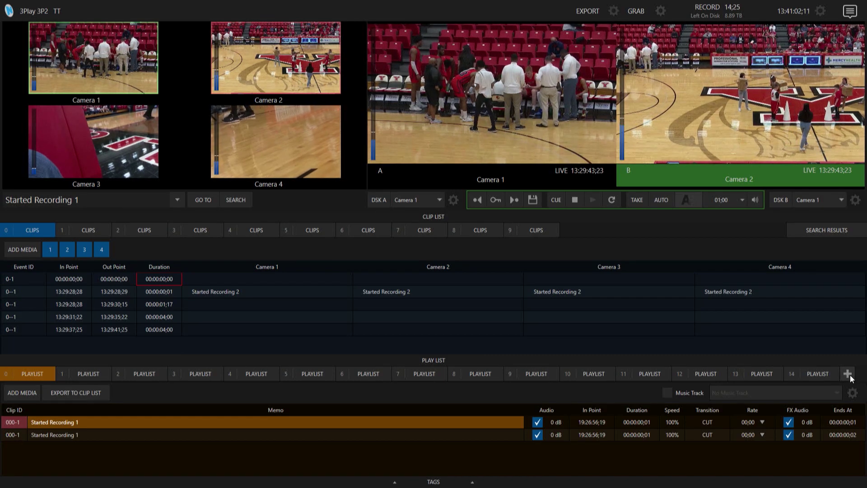
left_click(849, 374)
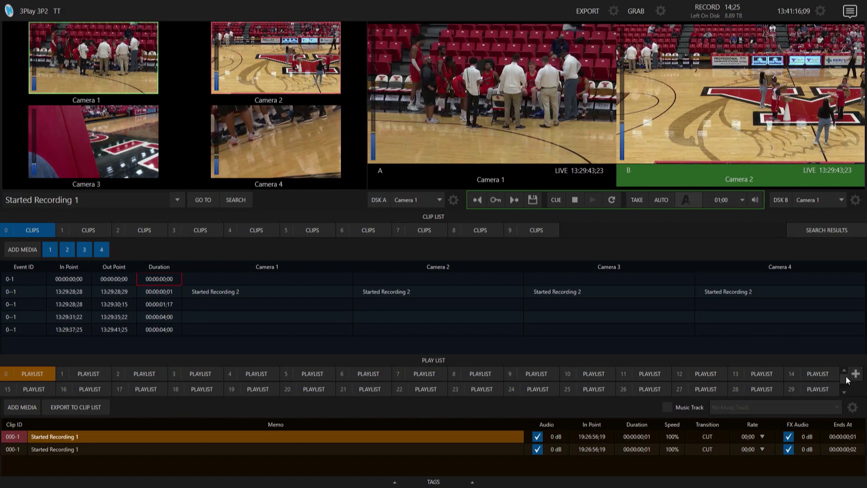
scroll(845, 377, "down", 2)
scroll(844, 370, "up", 2)
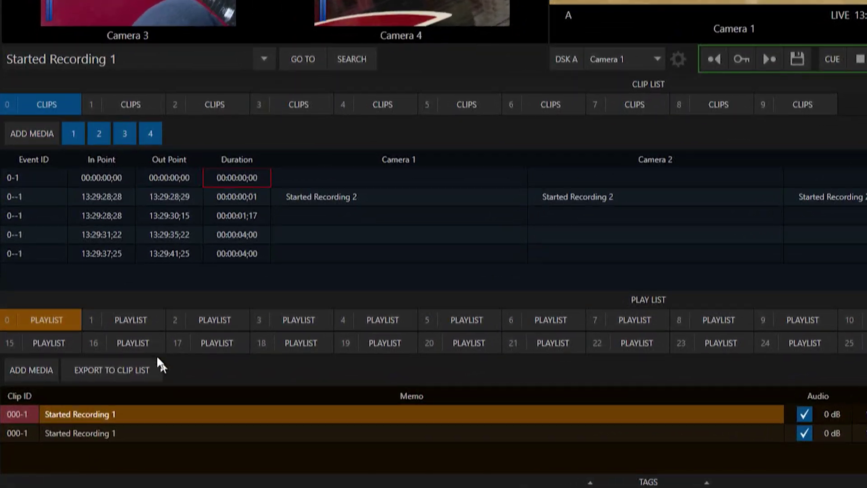
Step: Rename the PLAYLIST 0 tab to the operator's name followed by 'Playlist'
left_click(38, 321)
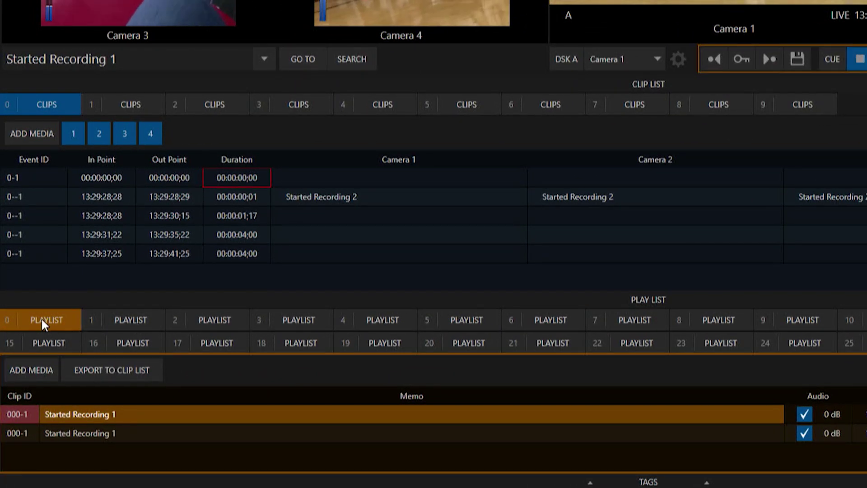
right_click(39, 321)
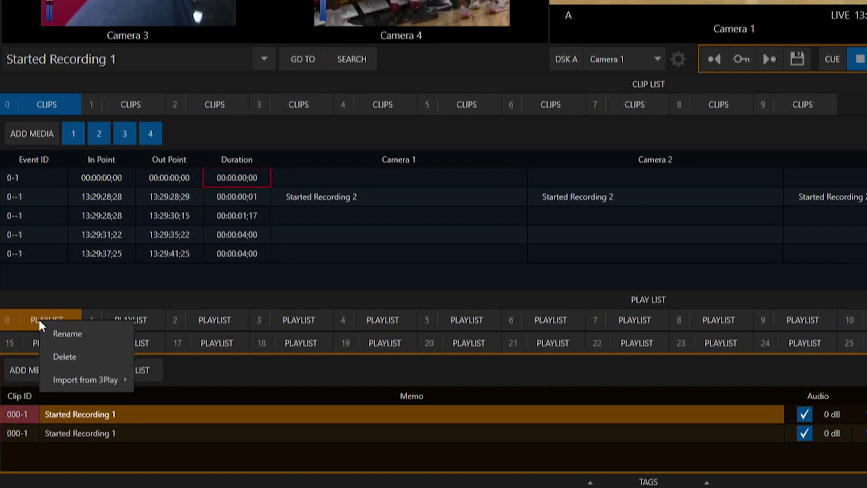
left_click(66, 333)
type("Richard")
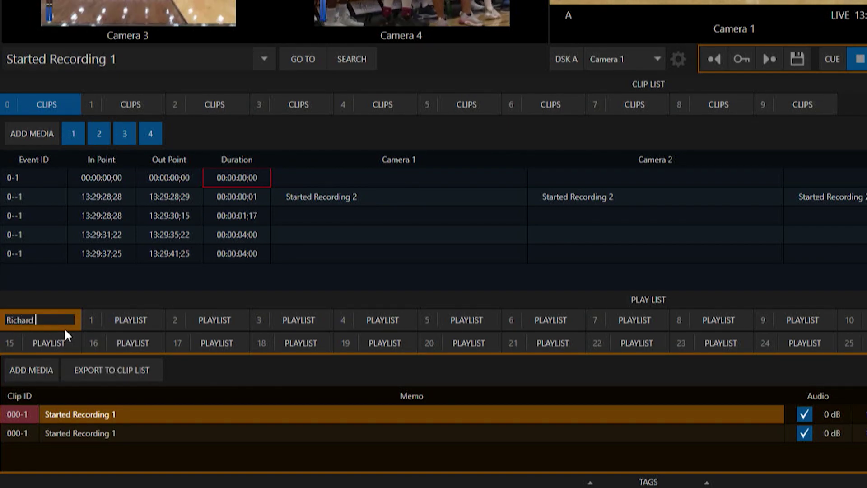
key("BackSpace")
type("s P")
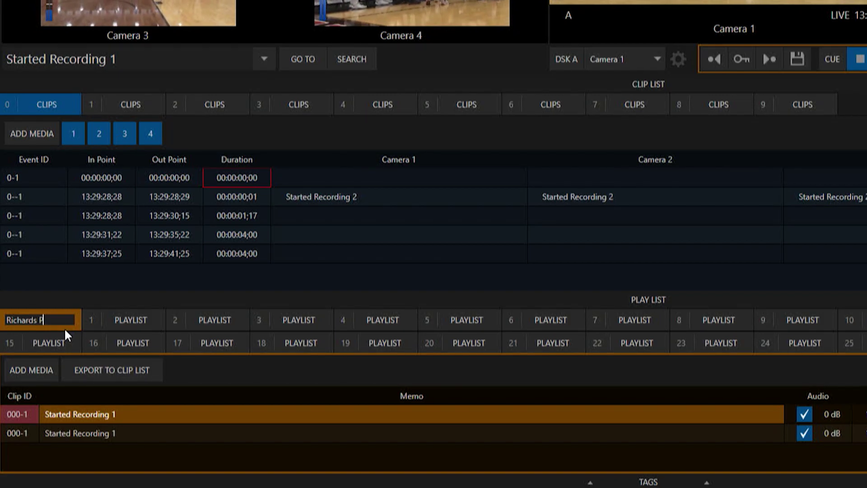
type("laylist")
key("Return")
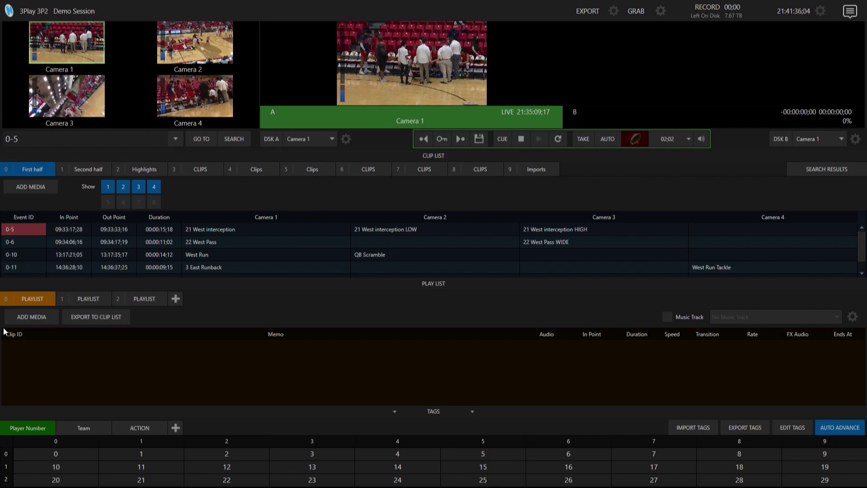
Step: Use Import from 3Play to pull the renamed playlist from the other 3P2 system
mouse_move(172, 4)
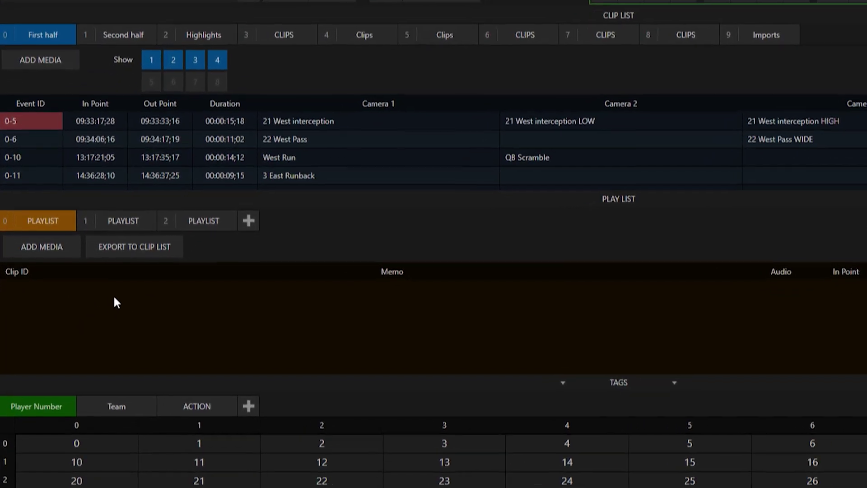
right_click(115, 298)
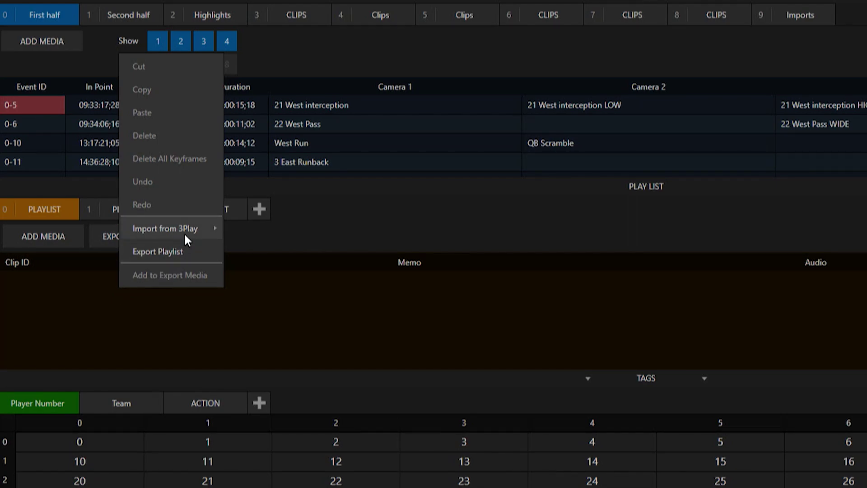
mouse_move(184, 225)
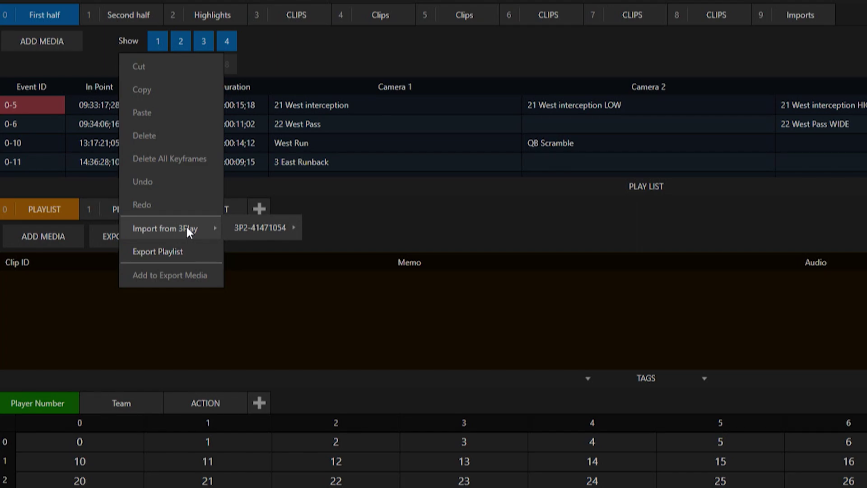
mouse_move(251, 228)
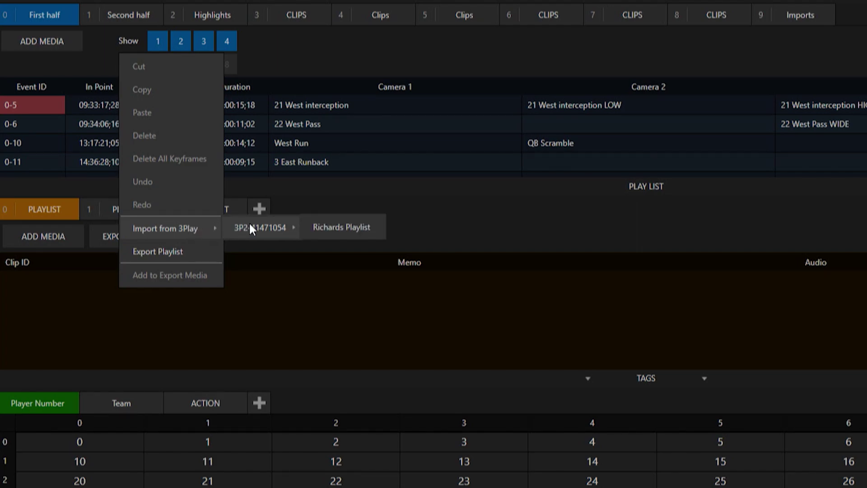
left_click(342, 229)
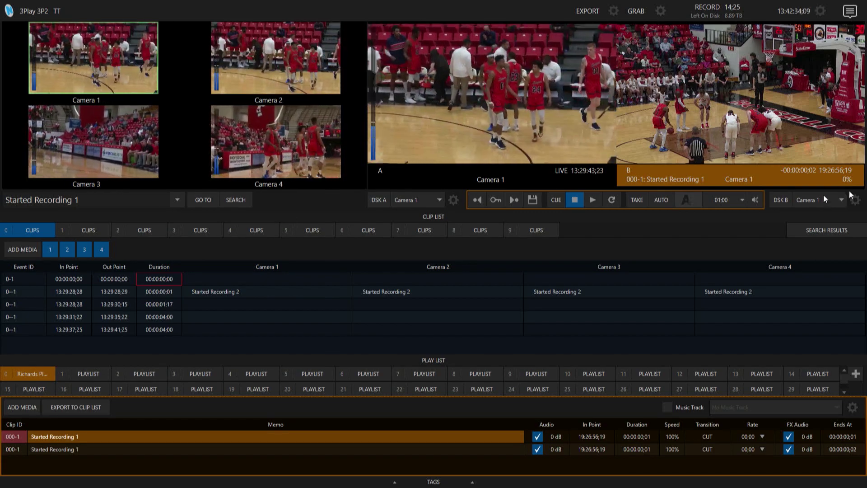
mouse_move(90, 10)
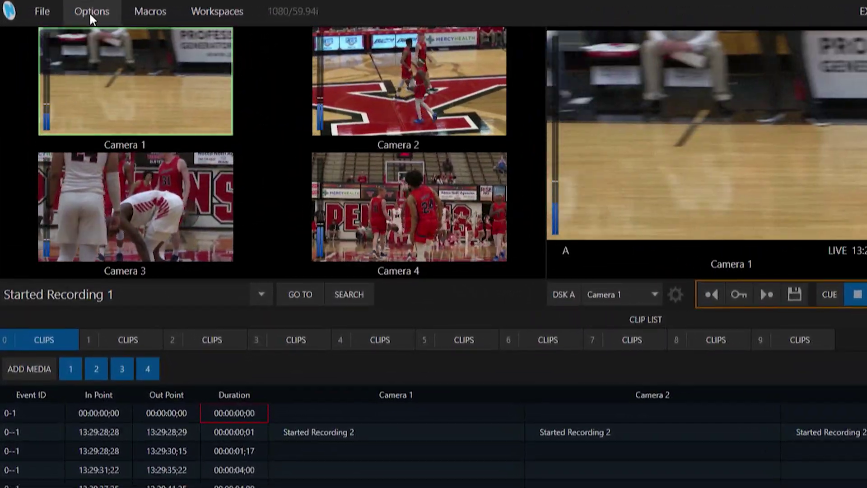
left_click(89, 12)
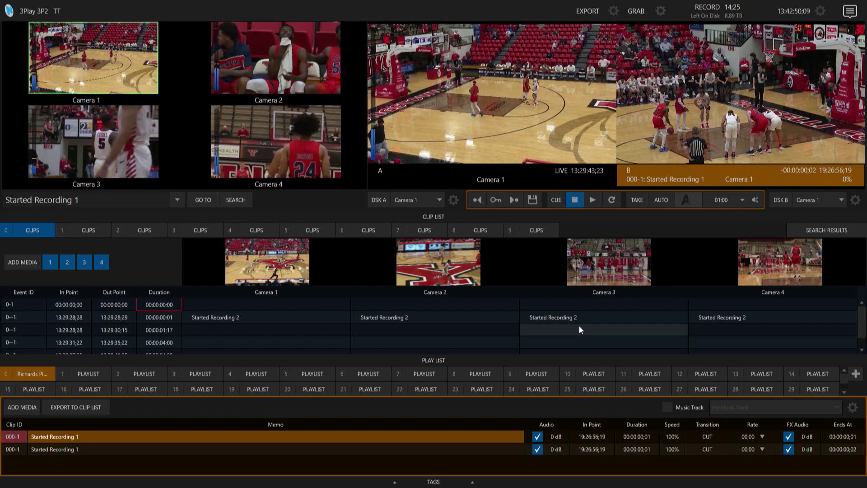
left_click(596, 318)
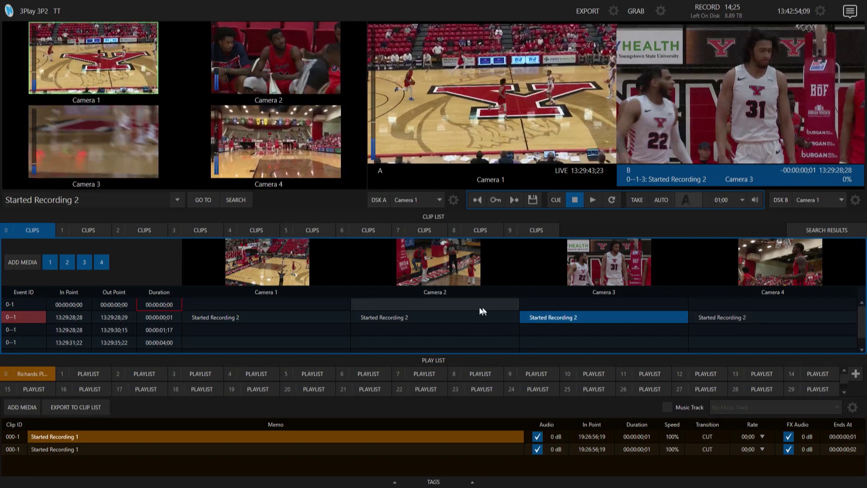
left_click(474, 316)
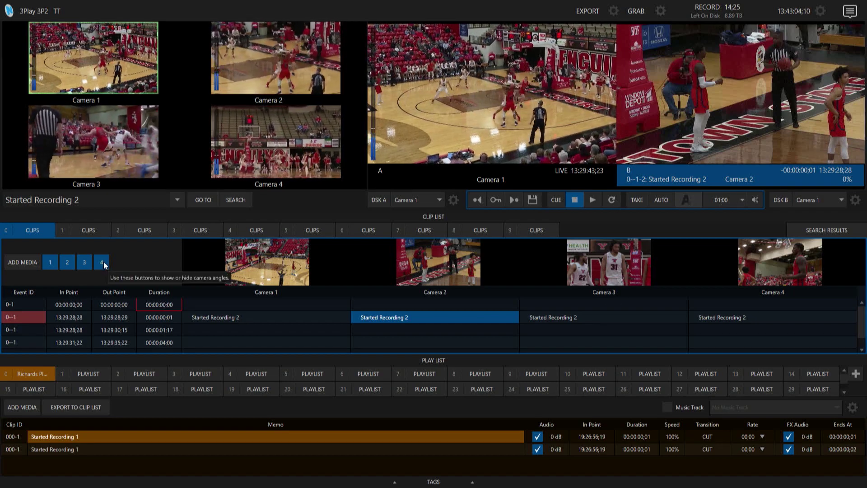
left_click(102, 262)
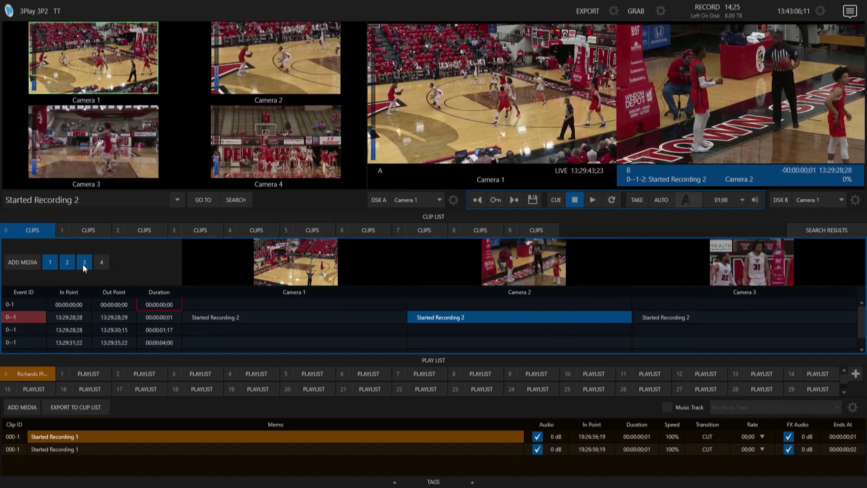
left_click(84, 262)
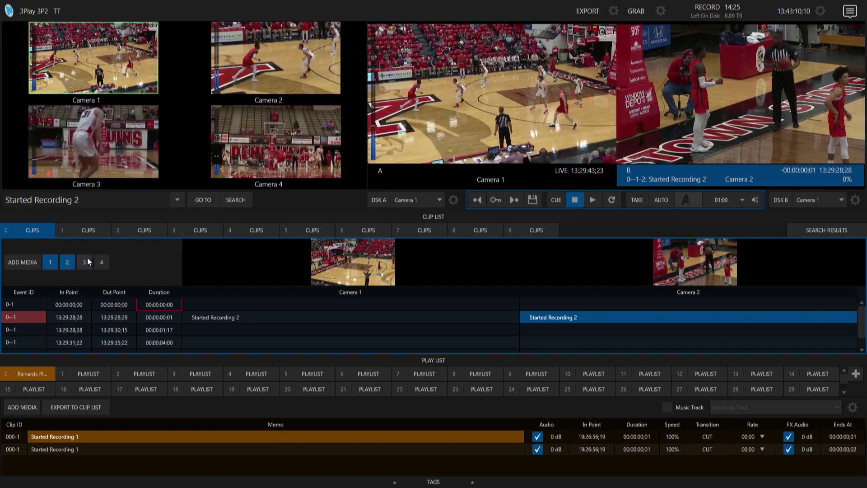
left_click(86, 262)
left_click(101, 263)
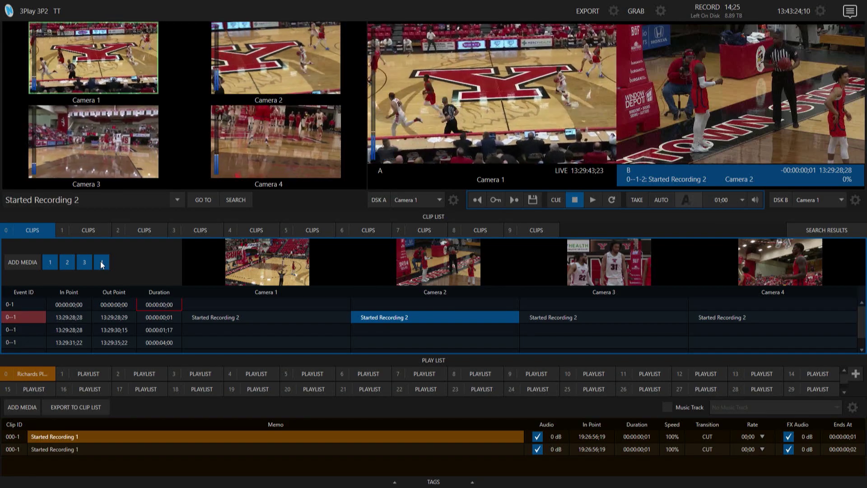
mouse_move(345, 147)
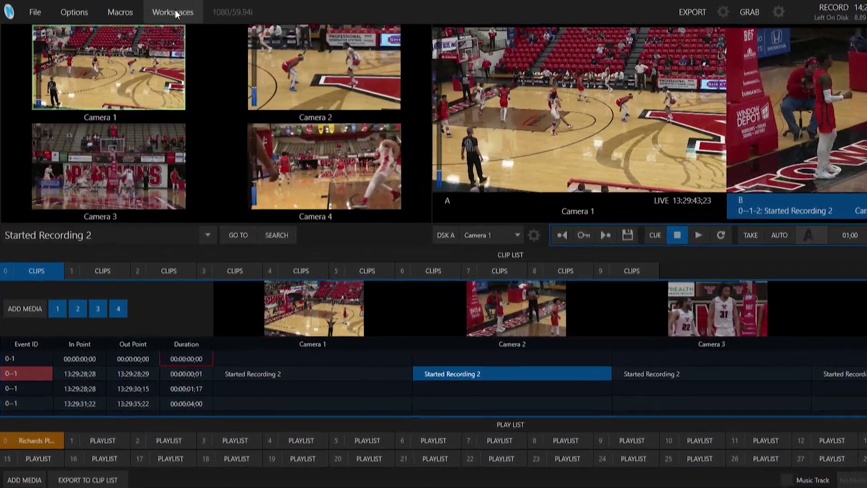
Step: Bring up the Workspaces menu's Multiview 2 layout choices
left_click(159, 10)
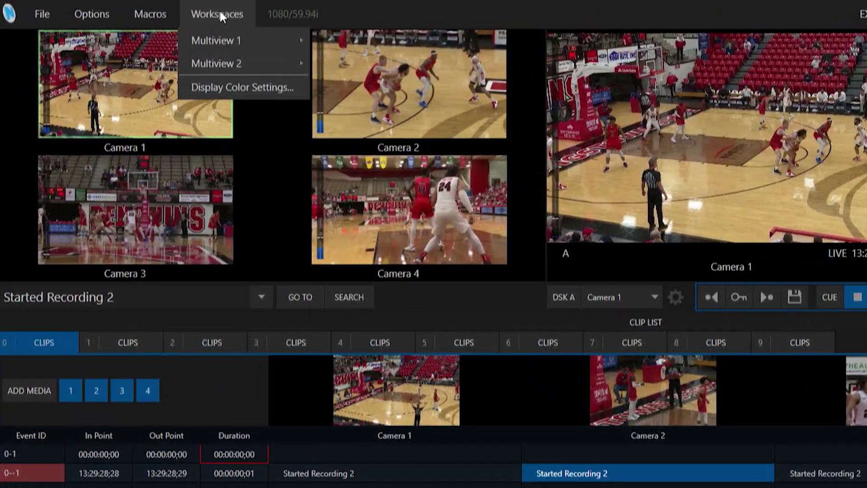
mouse_move(222, 62)
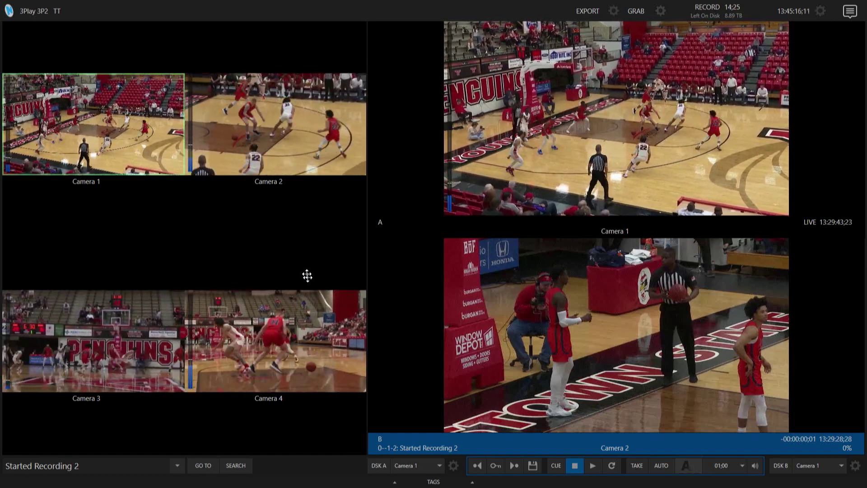
Step: Apply the Clip / Playlist Panes layout from Workspaces > Multiview 2
left_click(145, 10)
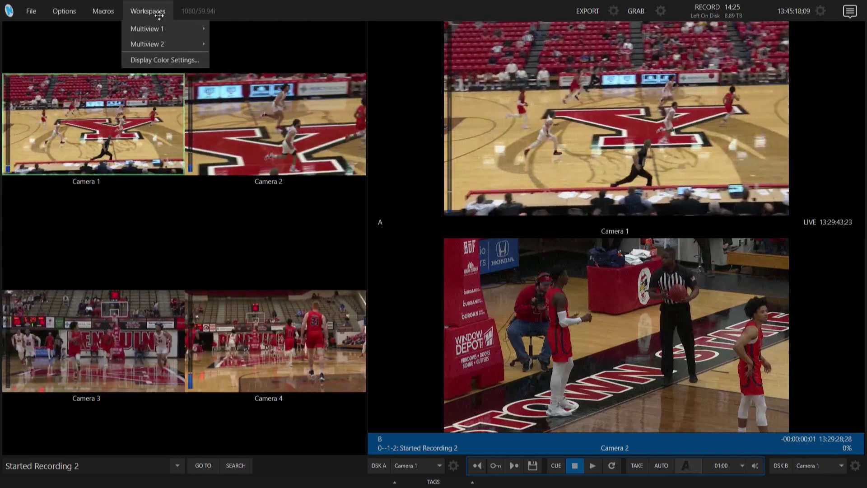
mouse_move(163, 44)
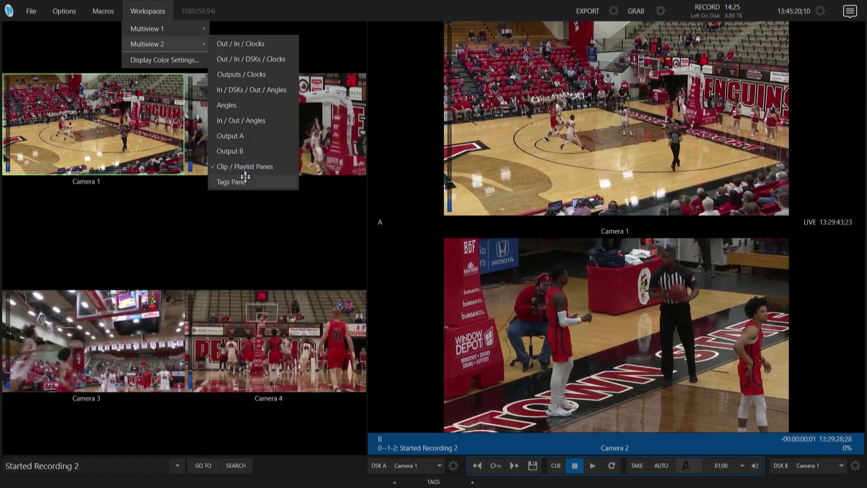
left_click(231, 182)
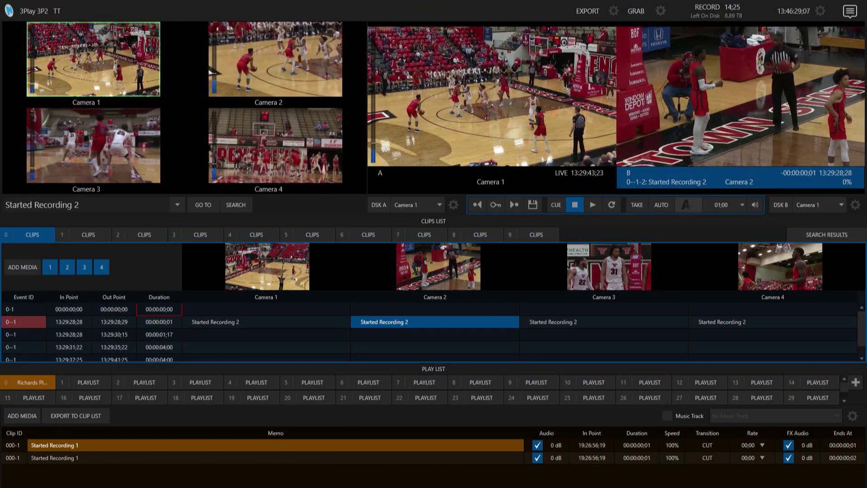
Step: Cue the 13:29:28:28 clip's Camera 1 angle on output B and add it to Export Media
mouse_move(391, 2)
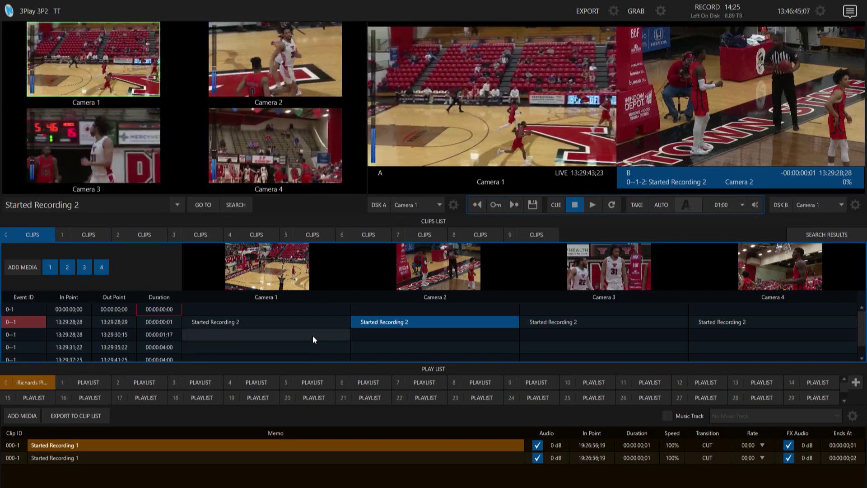
left_click(316, 333)
double_click(318, 335)
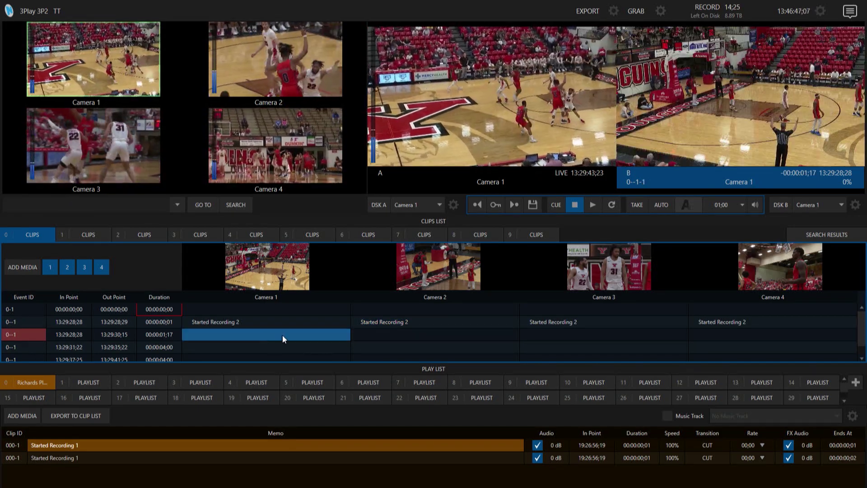
right_click(284, 334)
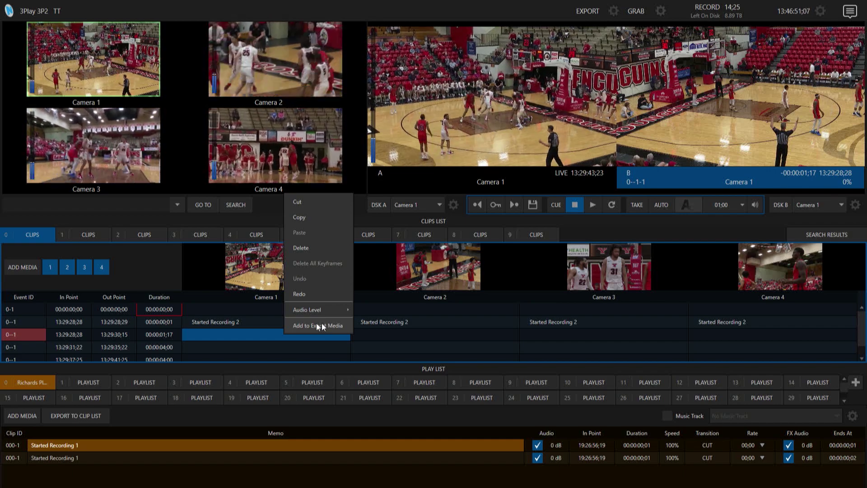
left_click(318, 325)
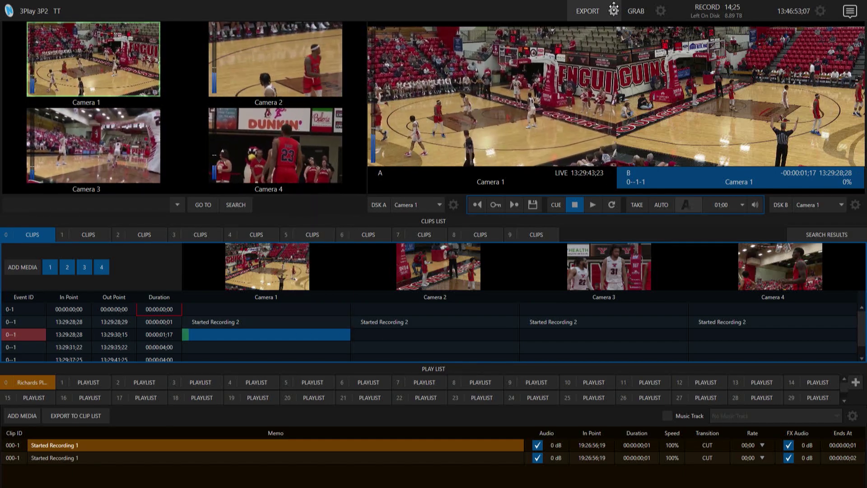
Step: Open Export Media for clip 0--1_Cam_1 and reveal the Filename Template tokens
left_click(614, 11)
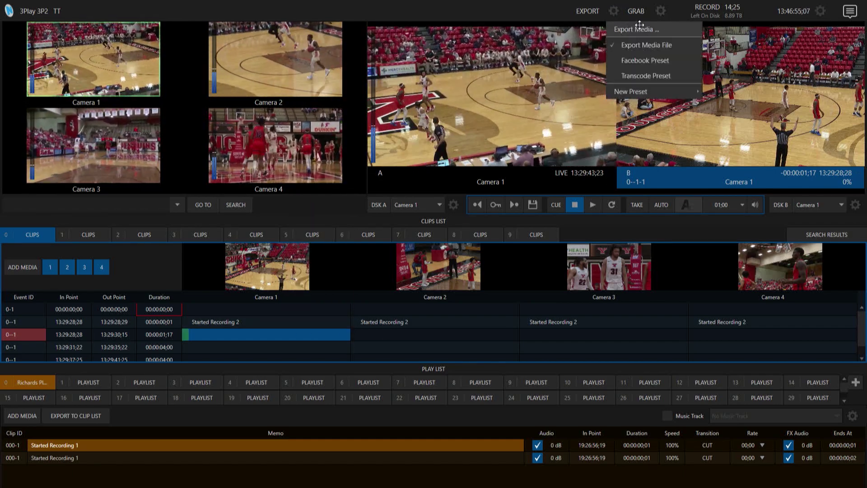
left_click(635, 28)
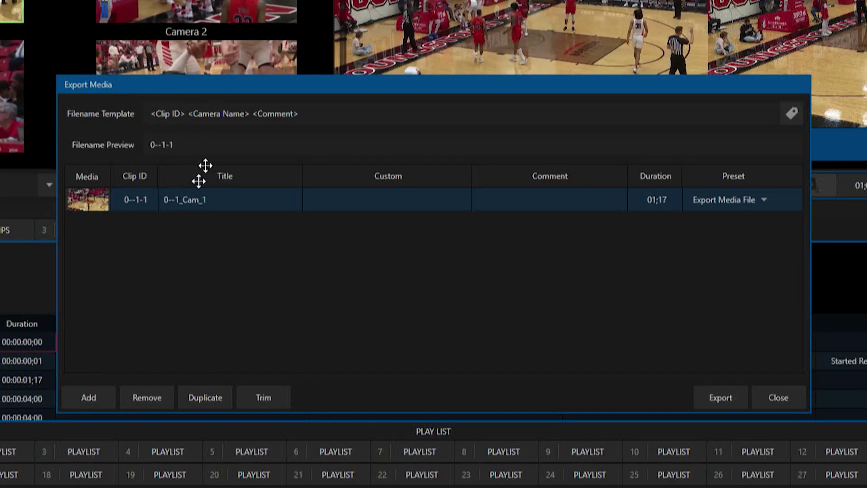
left_click(279, 114)
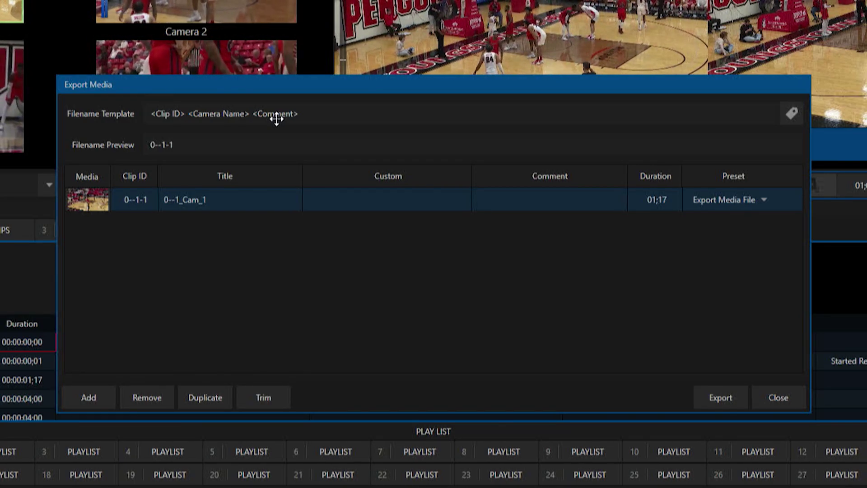
left_click(790, 115)
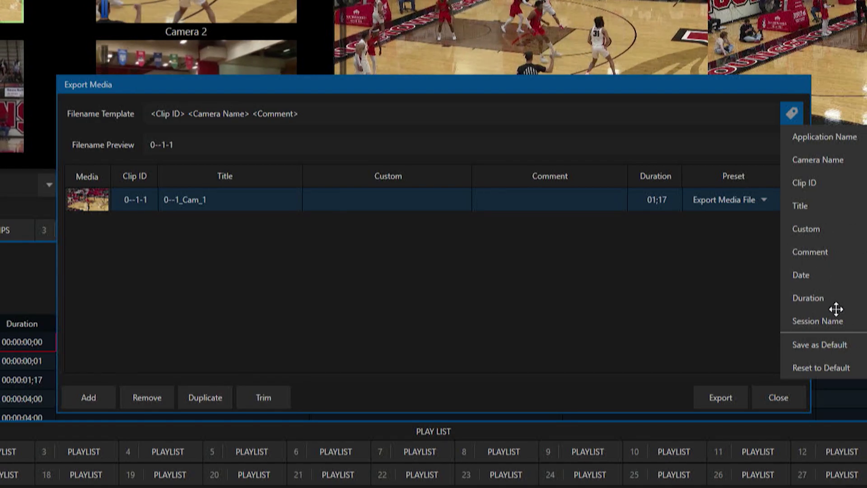
left_click(812, 276)
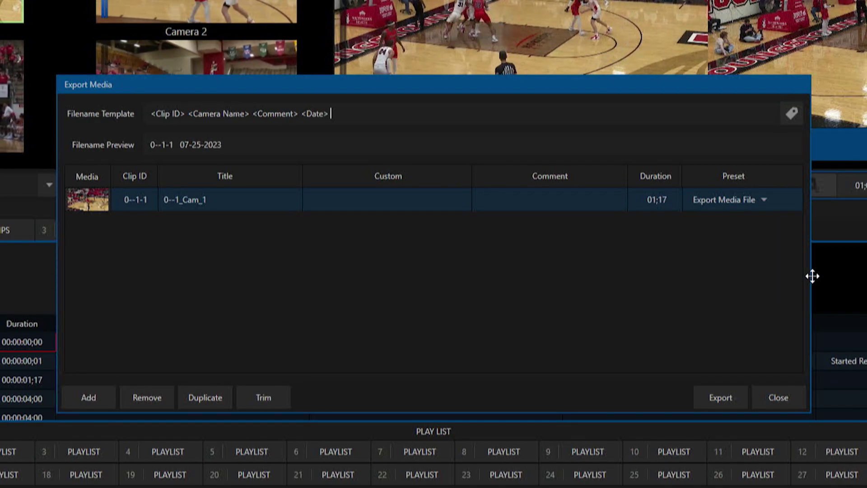
left_click(783, 398)
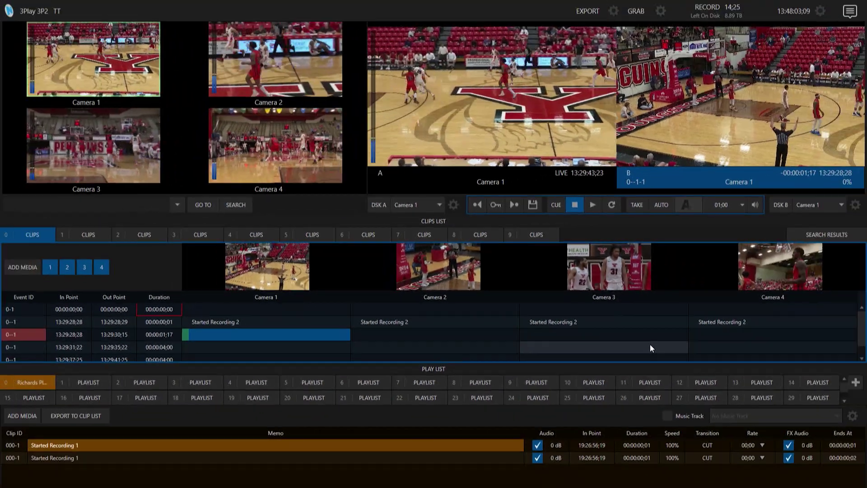